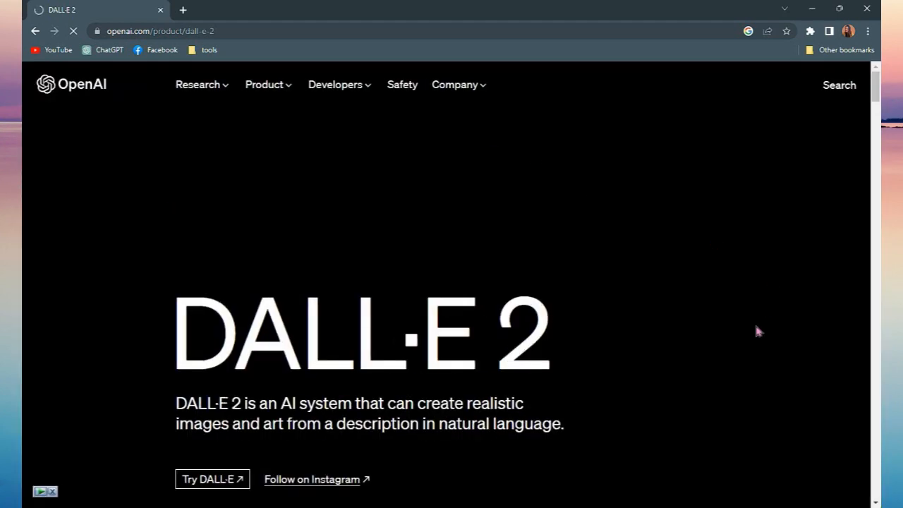
- Launch the DALL·E image generator from the DALL·E 2 product page
scroll(304, 329, down, 2)
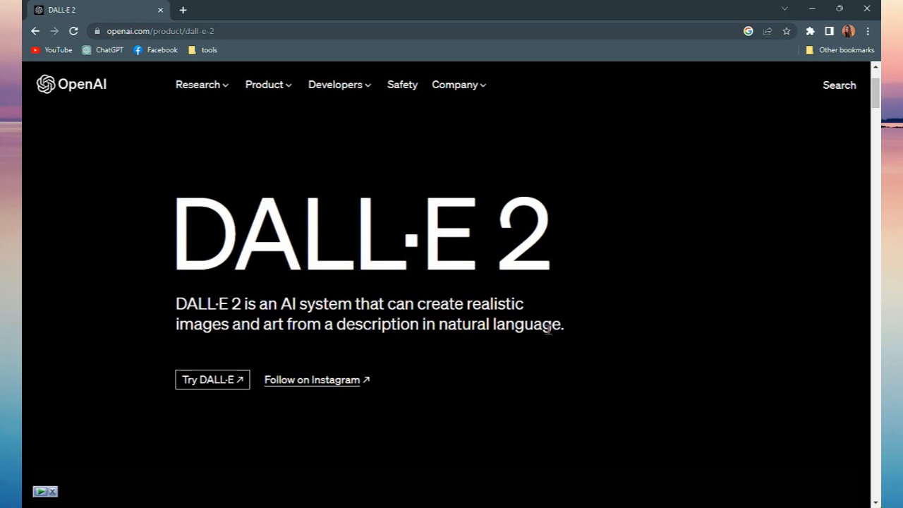
click(200, 369)
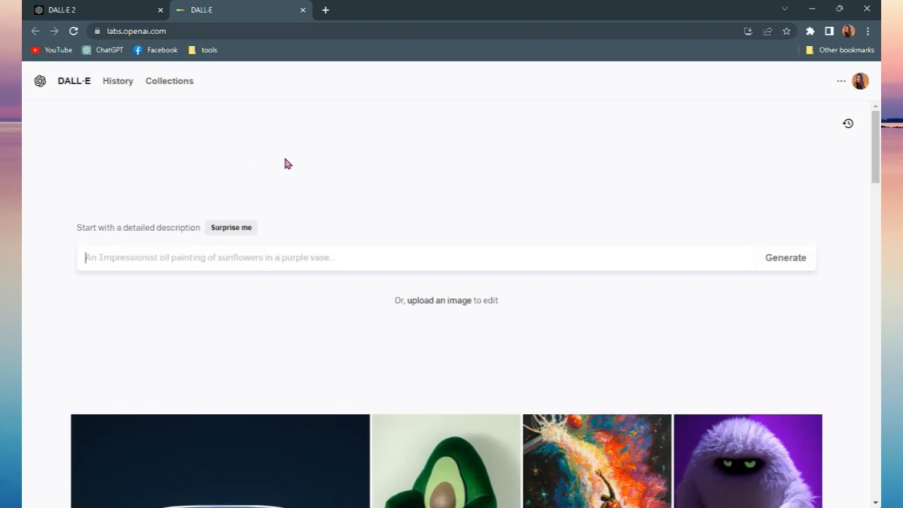
- Browse the gallery of sample images below the description prompt and return to the prompt
scroll(494, 211, down, 2)
scroll(424, 254, up, 2)
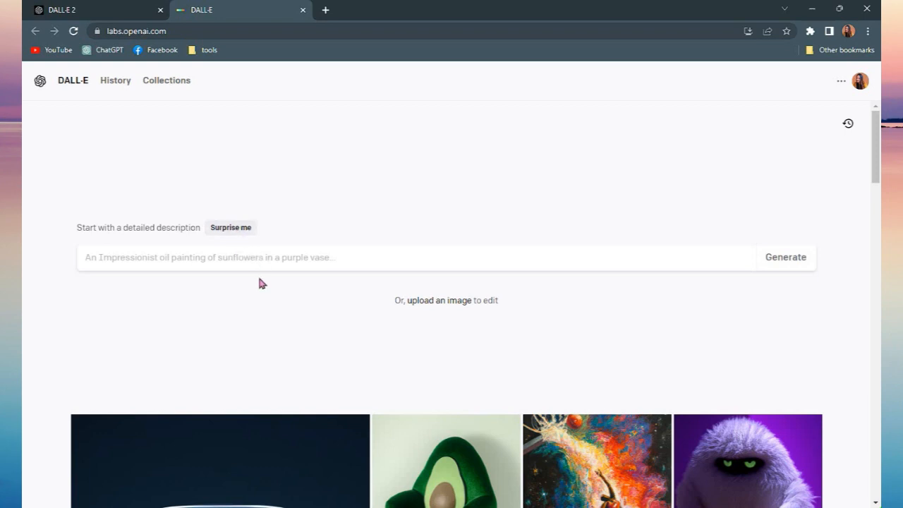
scroll(268, 285, down, 3)
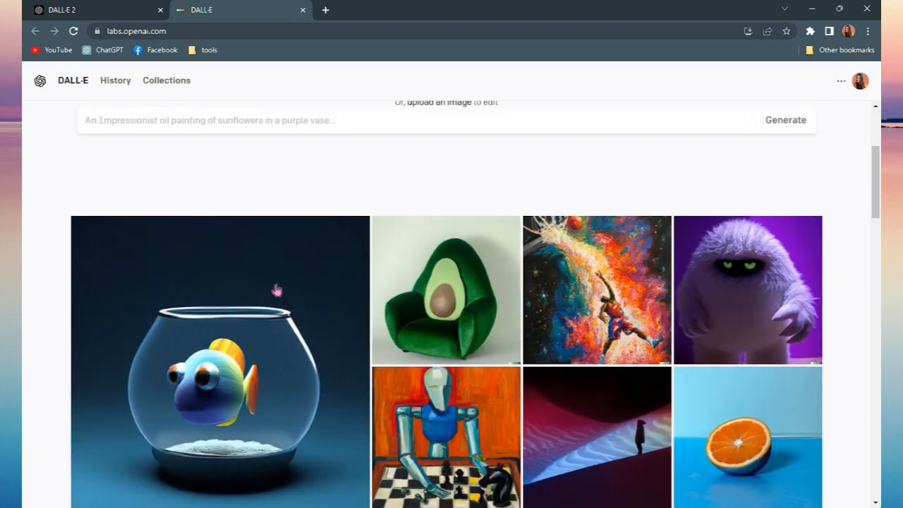
scroll(291, 298, down, 3)
scroll(290, 298, down, 5)
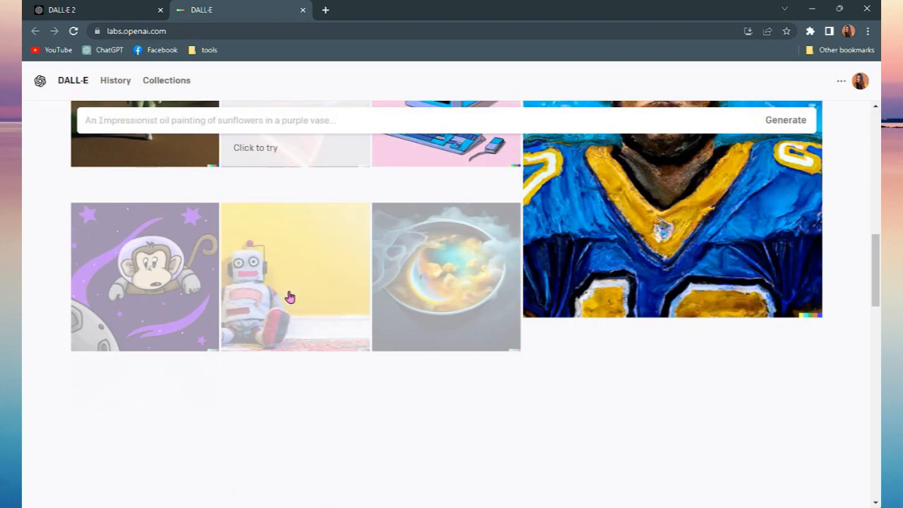
scroll(290, 298, down, 2)
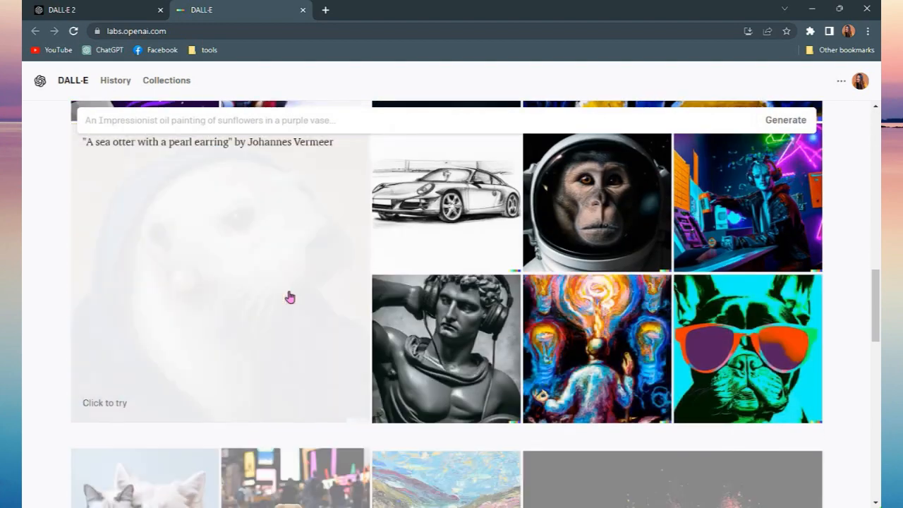
scroll(290, 298, up, 15)
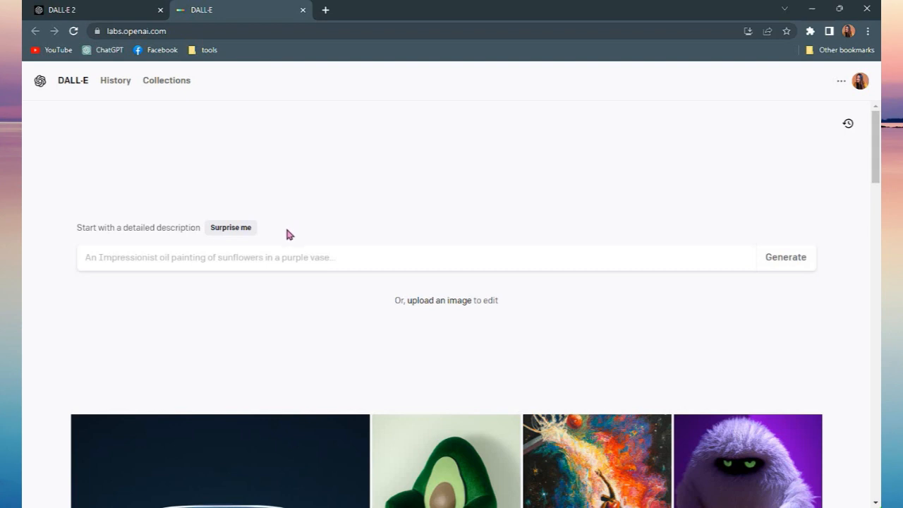
- Generate images from the description "an avocado inside a basket"
click(283, 248)
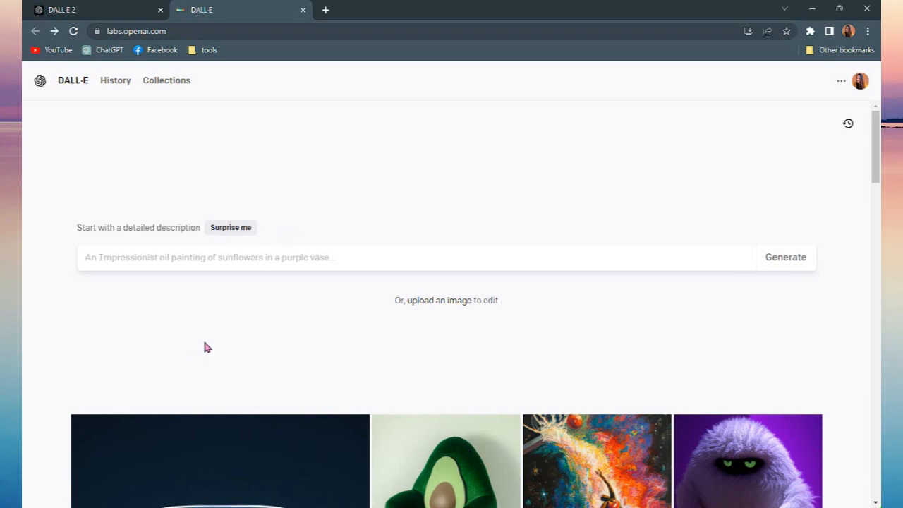
text(an av)
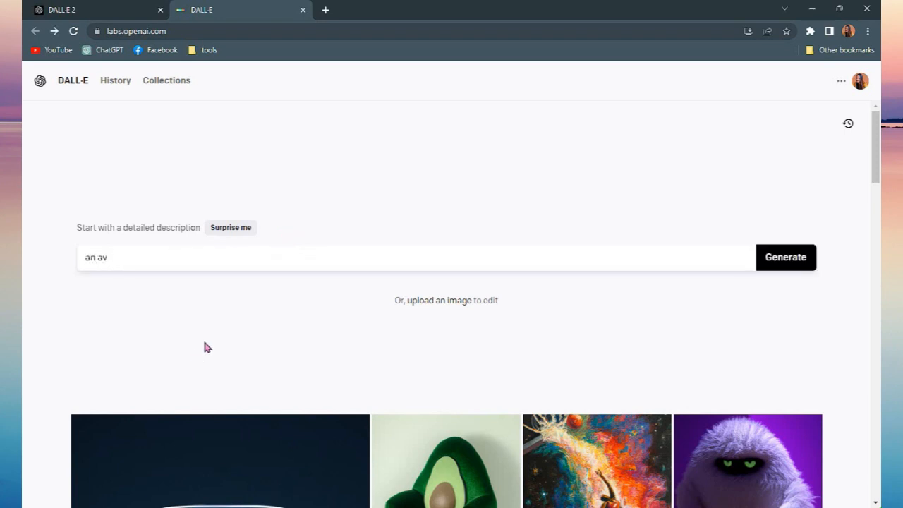
text(ocado inside a basket)
key(Return)
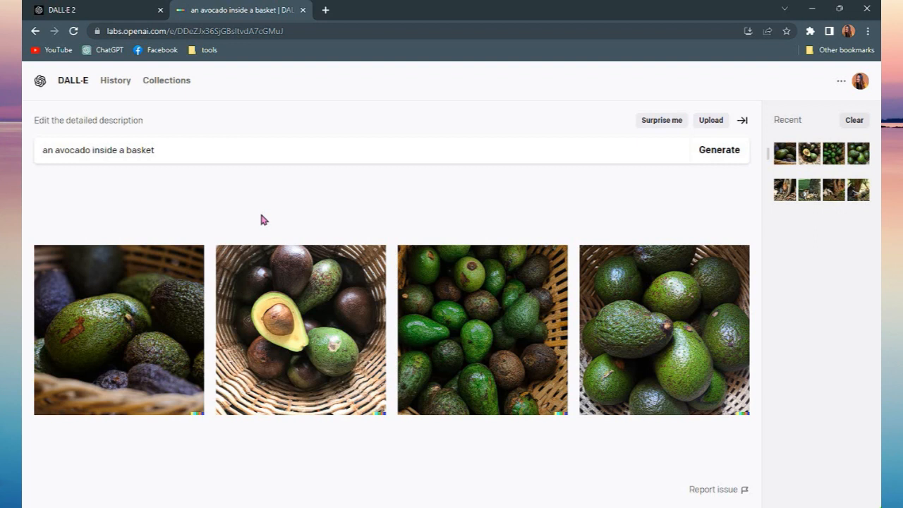
- Replace the avocado description with a random suggested prompt, "a stern-looking owl dressed as a librarian, digital art"
click(193, 150)
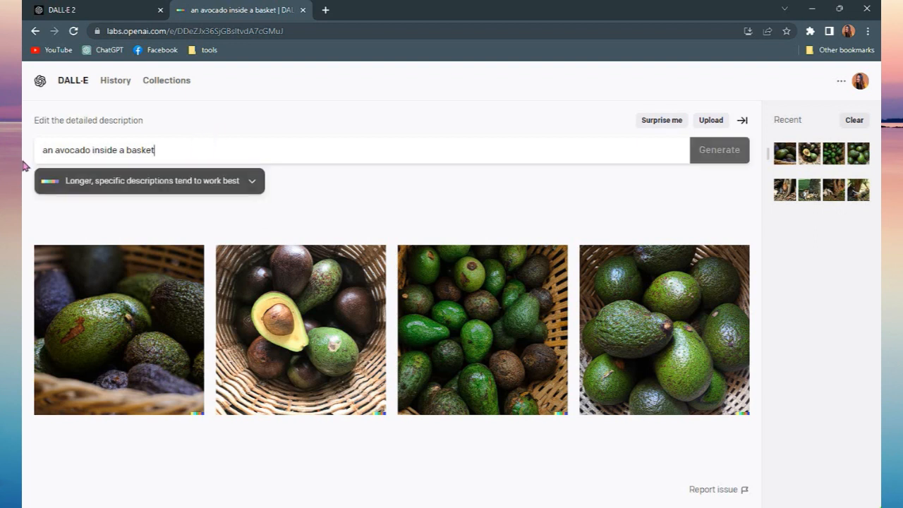
key(ctrl+a)
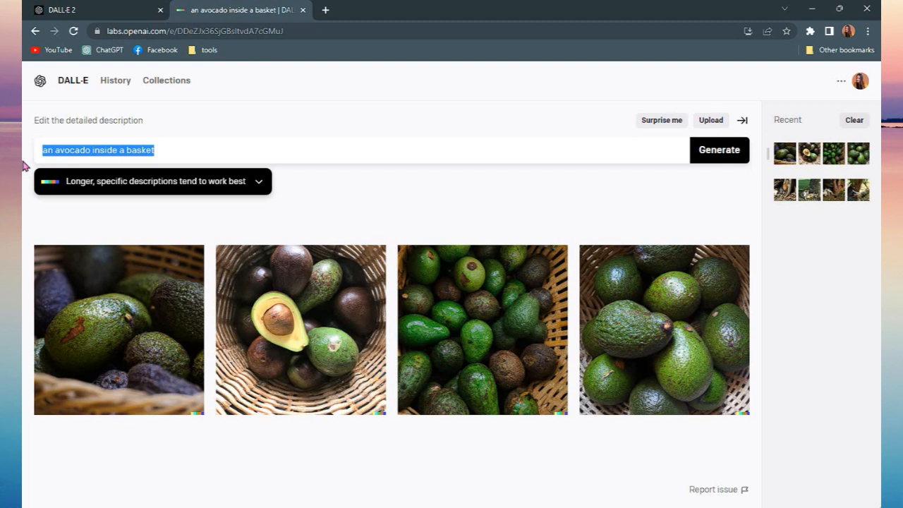
key(BackSpace)
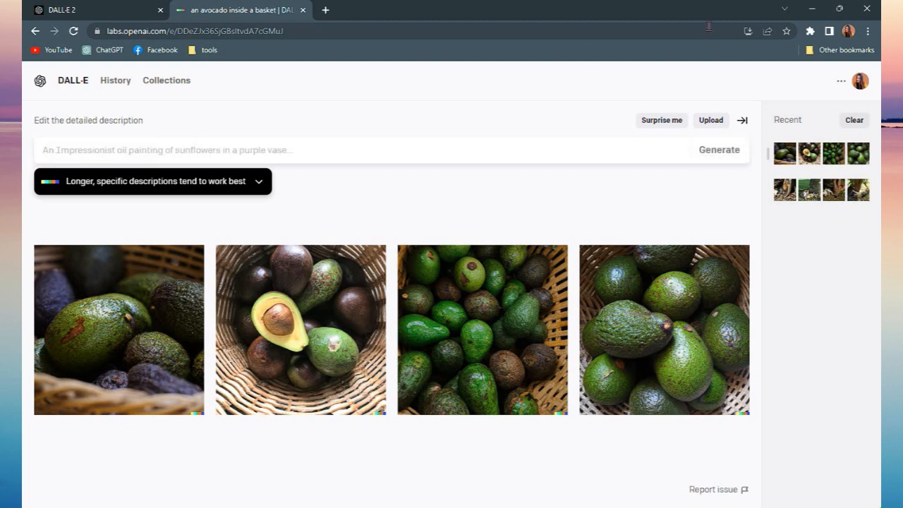
click(661, 121)
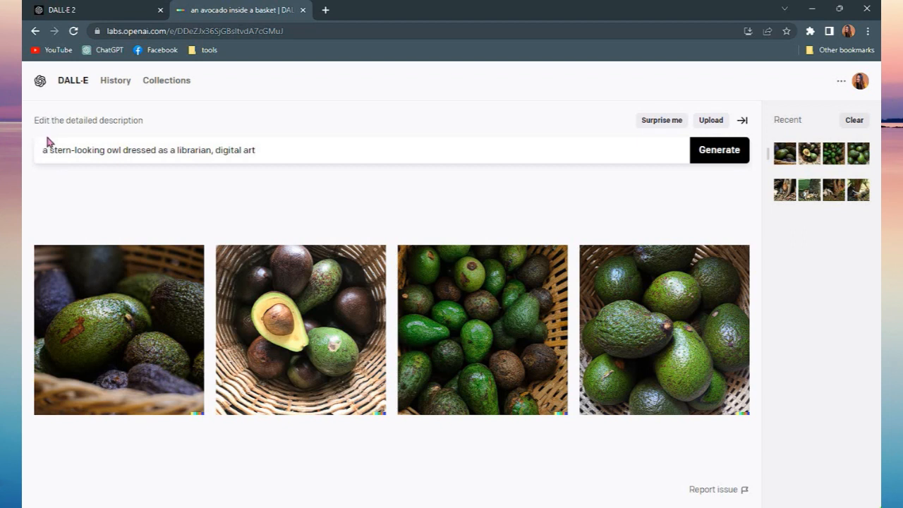
click(118, 117)
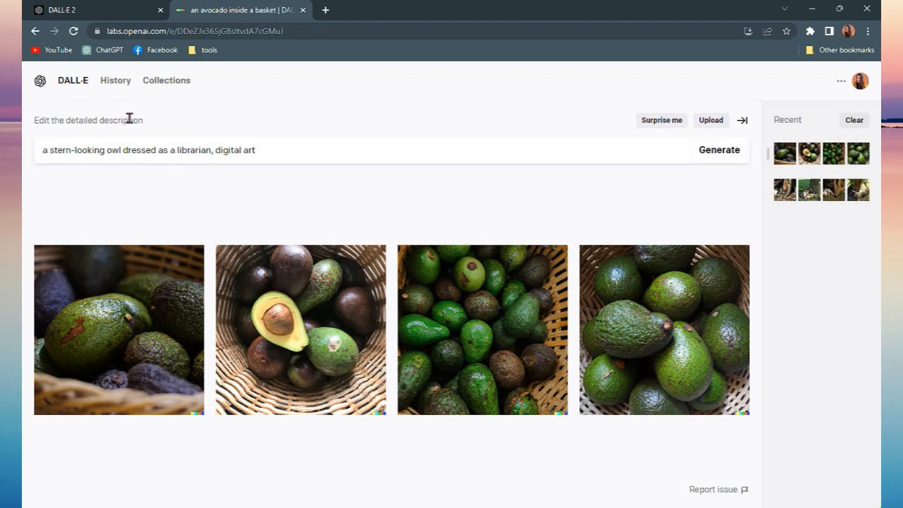
- Hide the recent generations and generate images from the stern-looking owl librarian prompt
click(742, 123)
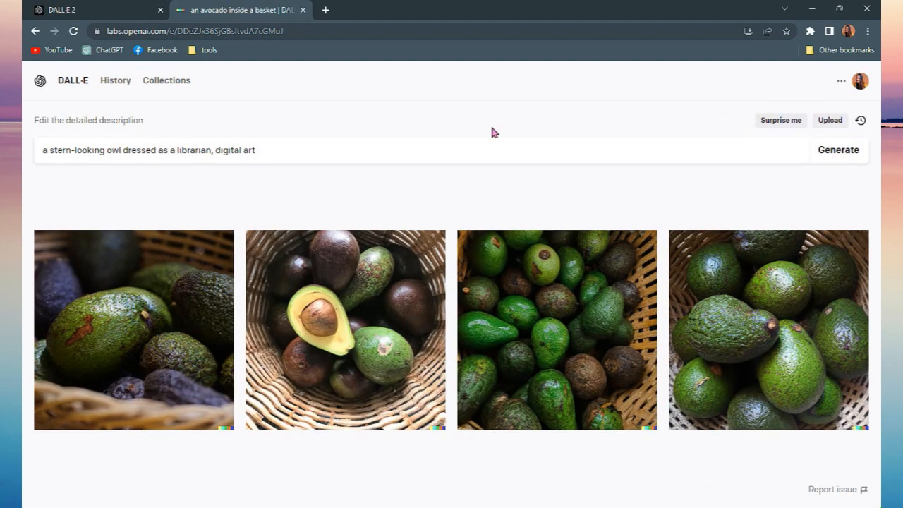
click(292, 148)
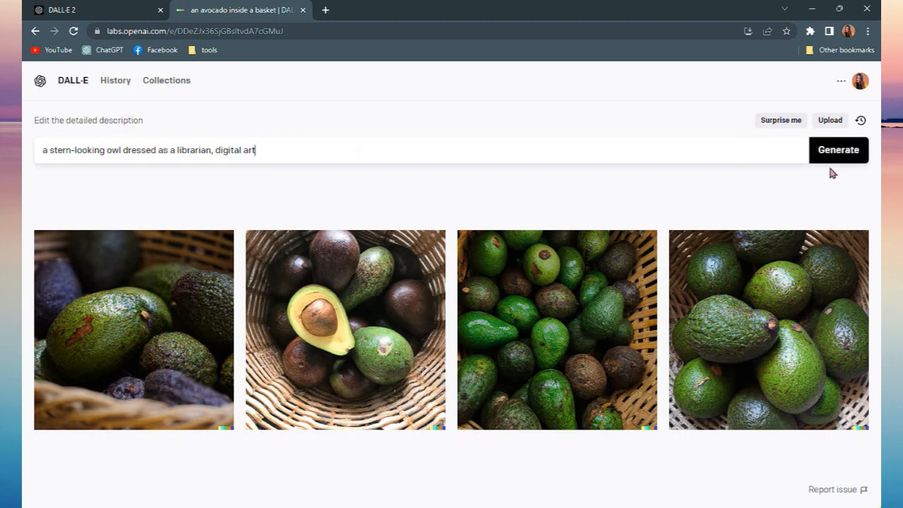
click(865, 158)
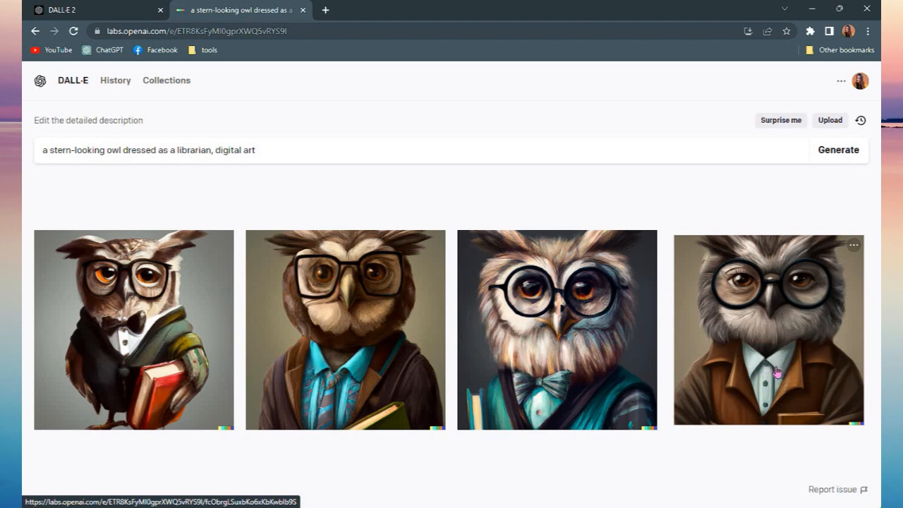
- Return to the DALL·E home page and upload the image 245d19683244ed0bc2337db38823f4c7 from the Downloads folder for editing
click(73, 82)
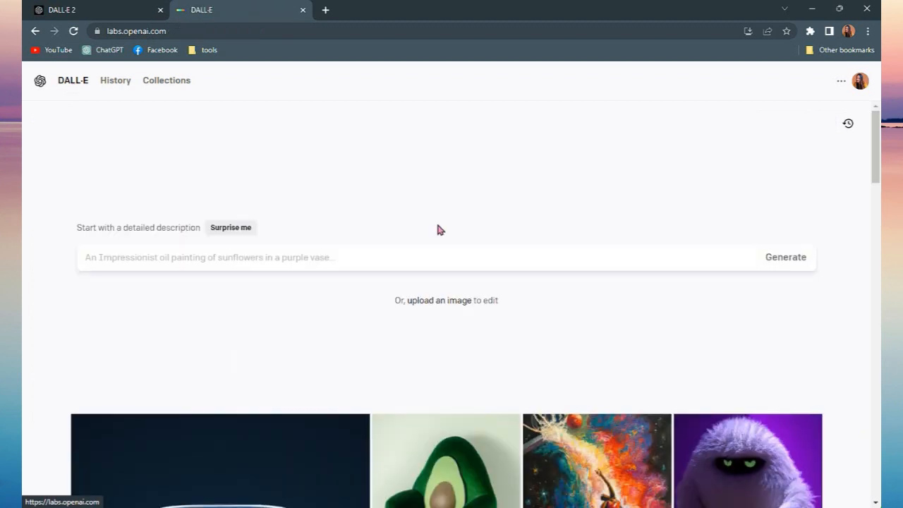
scroll(480, 282, down, 2)
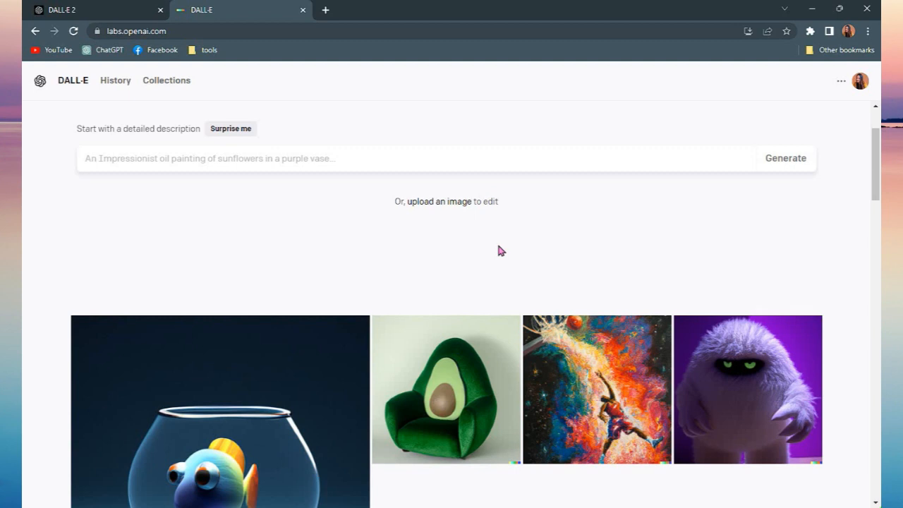
click(446, 204)
click(76, 174)
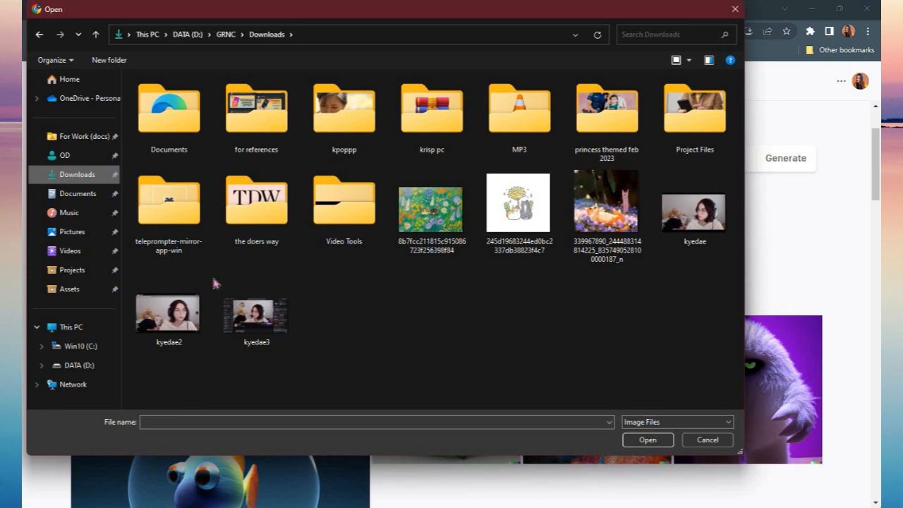
click(499, 245)
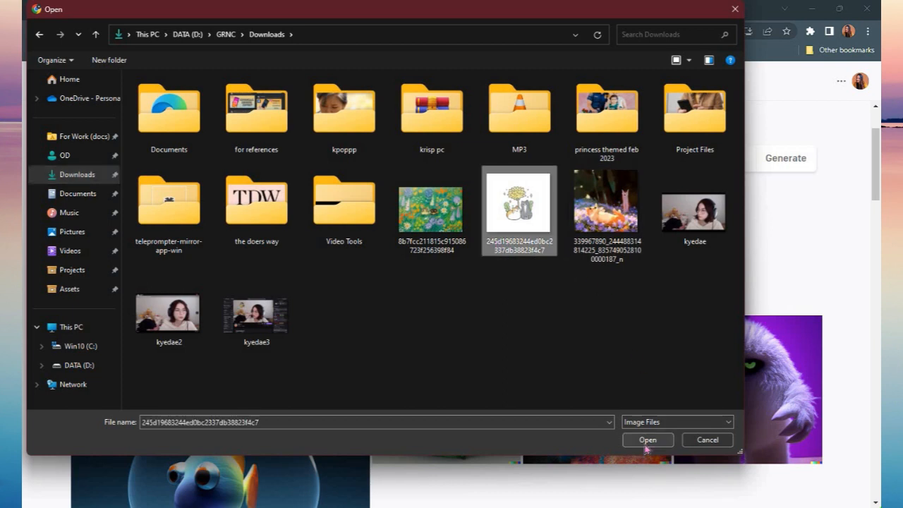
click(646, 440)
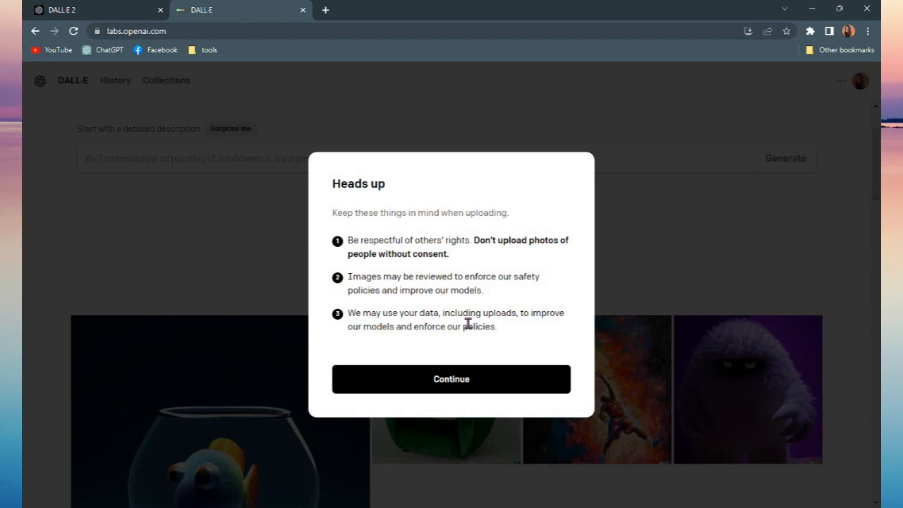
- Accept the upload guidelines and crop the two-cats drawing with the default square selection
click(465, 385)
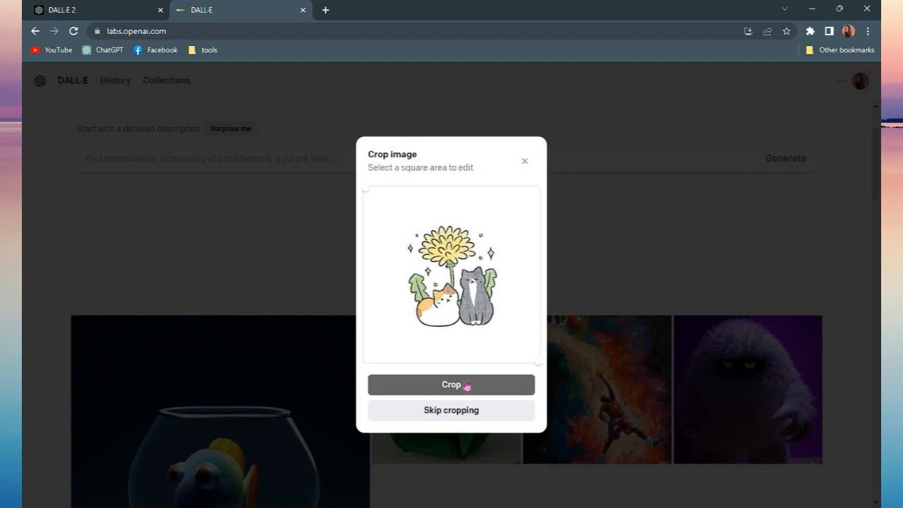
click(466, 385)
click(463, 394)
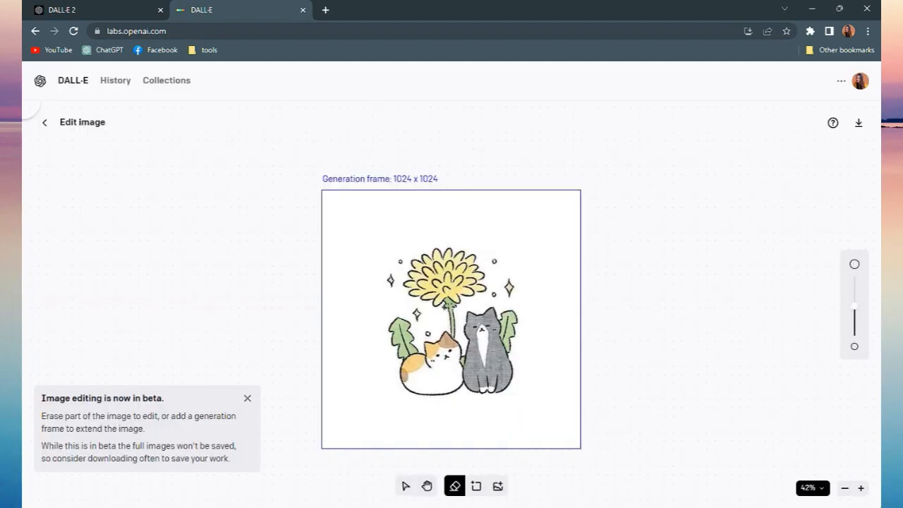
- Reduce the eraser size and erase the gray cat from the drawing
scroll(550, 405, down, 2)
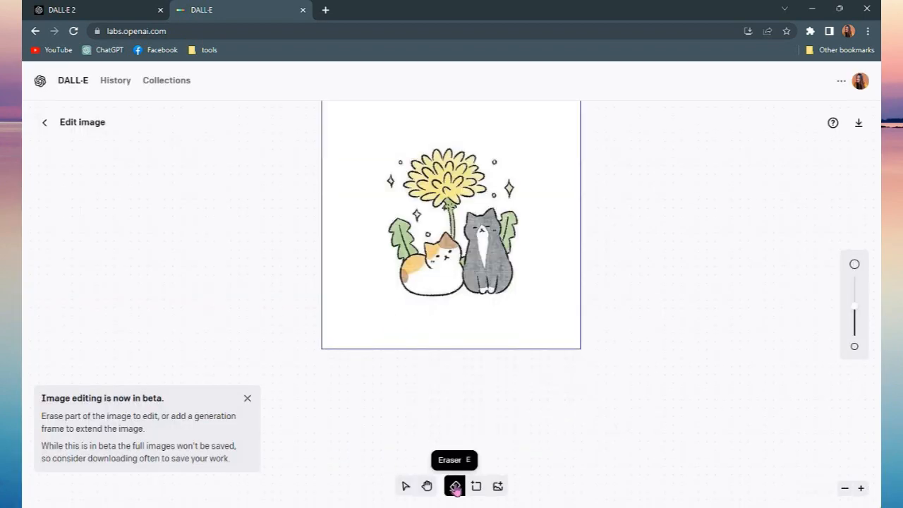
drag(854, 306, 854, 322)
mouse_move(504, 274)
mouse_down()
mouse_move(482, 289)
mouse_move(471, 271)
mouse_move(474, 217)
mouse_move(489, 215)
mouse_move(497, 261)
mouse_move(483, 263)
mouse_up()
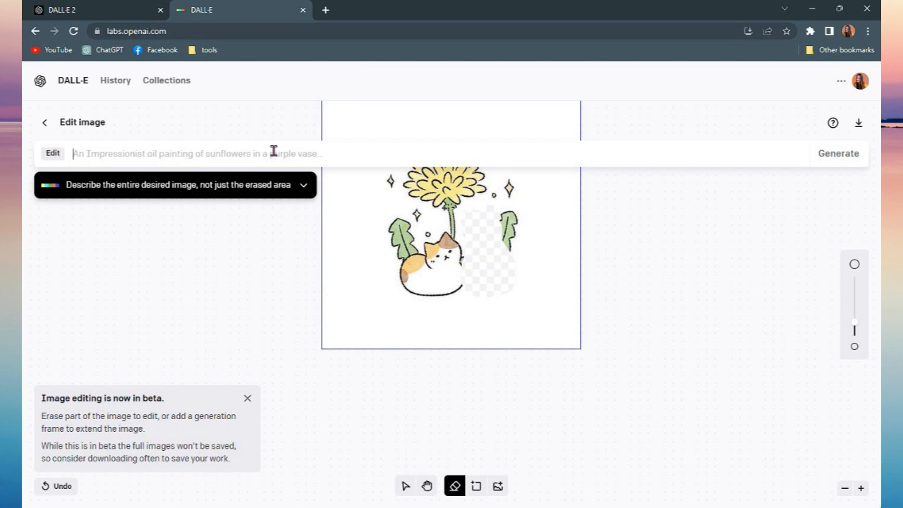
- Generate edits of the erased drawing with the prompt "dog color gray digital art drawing"
text(dog color )
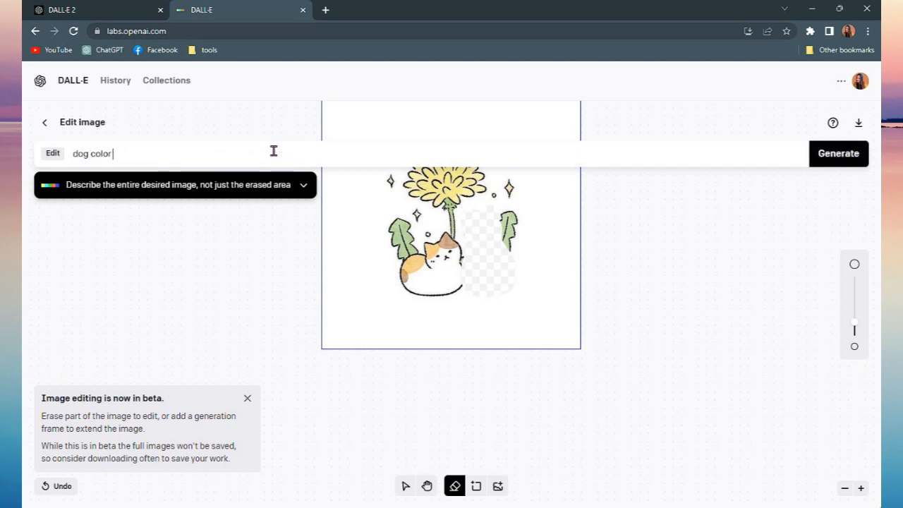
text(gray digital art drawing)
key(Return)
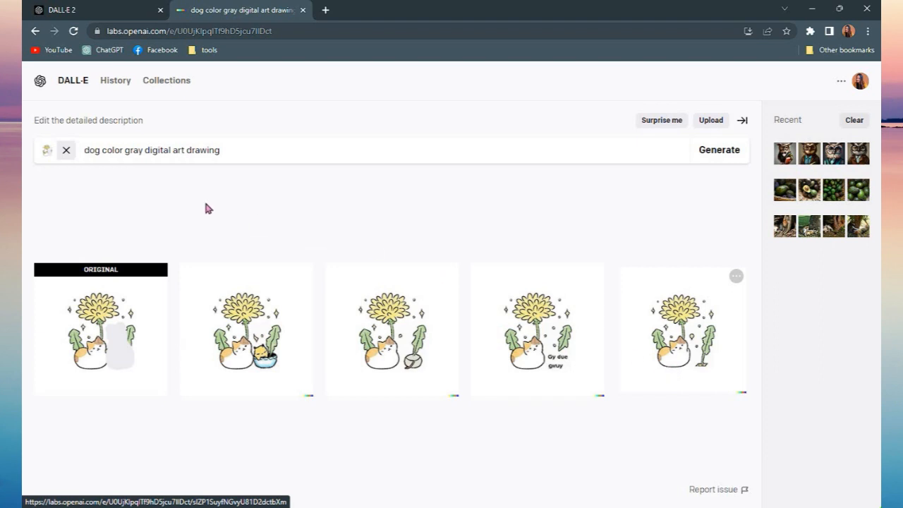
- Shorten the edit prompt to "dog" and generate new variations
drag(255, 155, 102, 152)
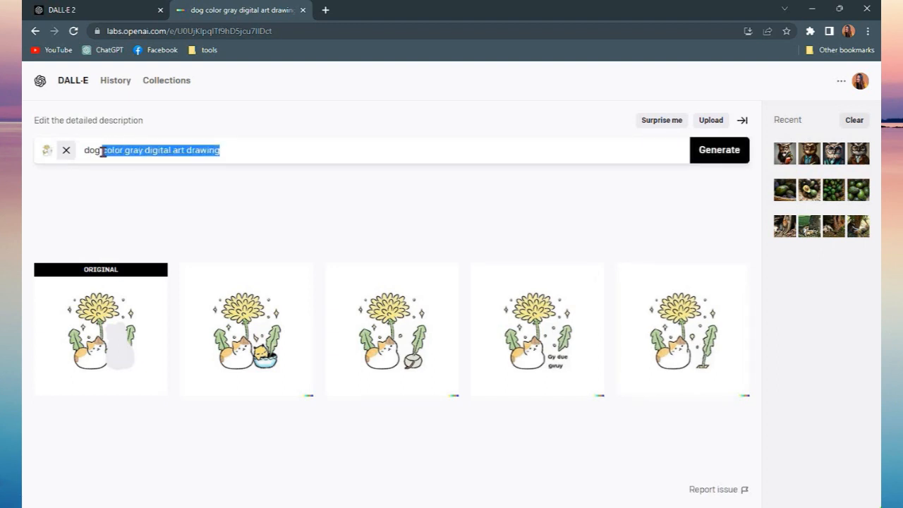
key(BackSpace)
key(Return)
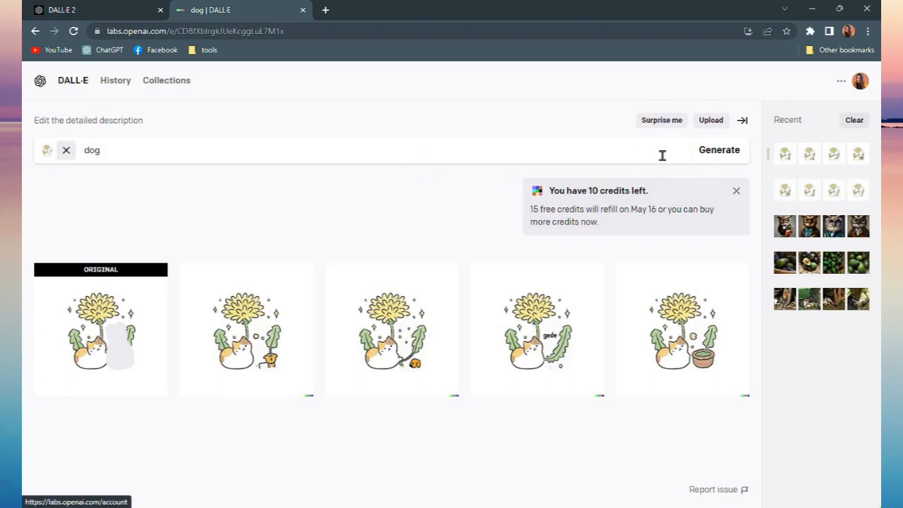
- Start a new edit from the home page by uploading the picture of the striped cat in a bowl and cropping it square
click(74, 84)
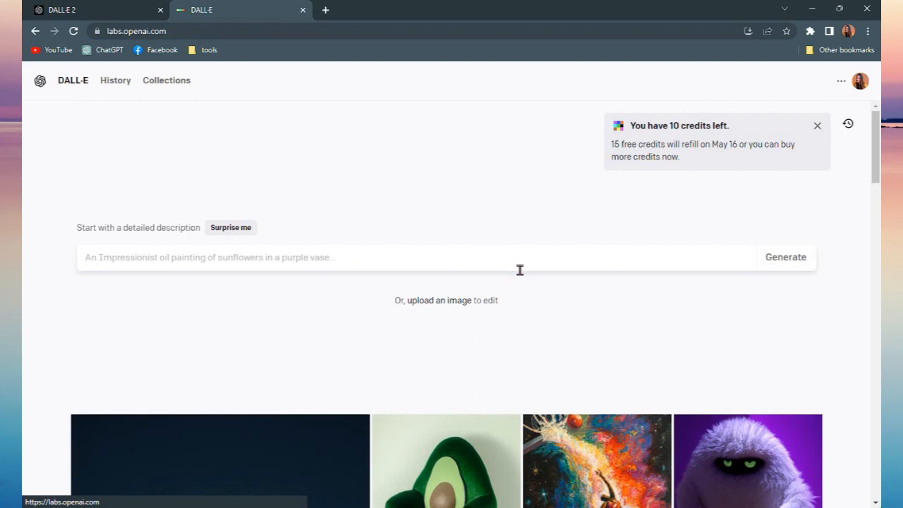
click(413, 304)
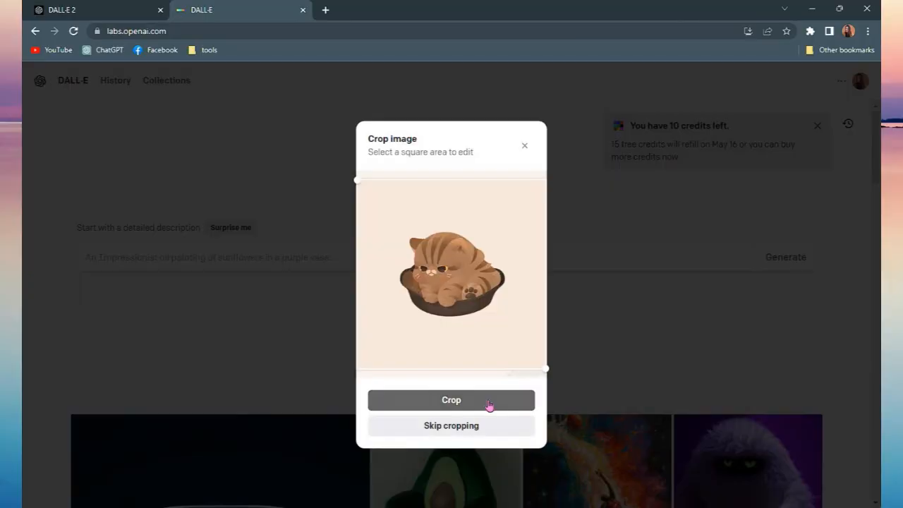
click(488, 406)
click(485, 395)
- Erase the striped cat and its bowl from the picture and generate edits with the prompt "cartoon dog"
mouse_move(480, 346)
mouse_down()
mouse_move(504, 353)
mouse_move(383, 338)
mouse_move(406, 312)
mouse_move(406, 271)
mouse_move(465, 283)
mouse_move(434, 324)
mouse_move(476, 344)
mouse_move(514, 332)
mouse_move(458, 303)
mouse_move(484, 294)
mouse_move(528, 354)
mouse_up()
click(371, 152)
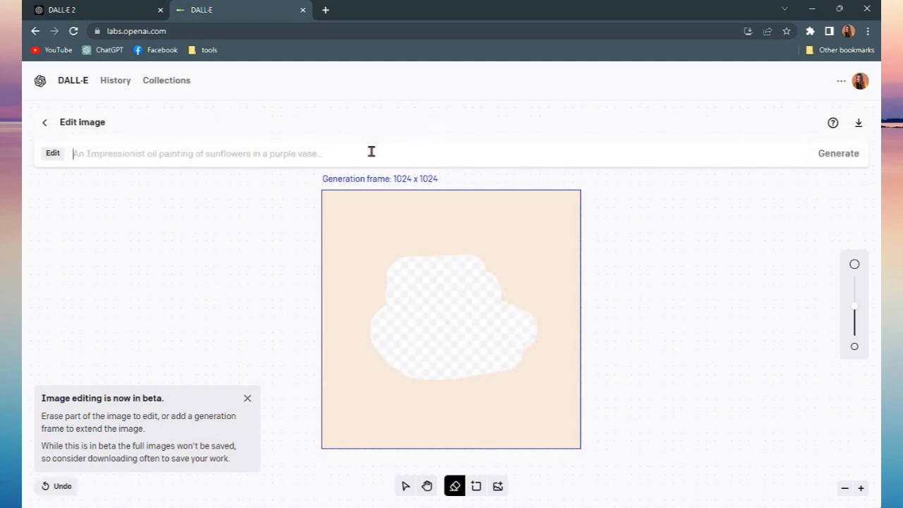
text(cartoon dog)
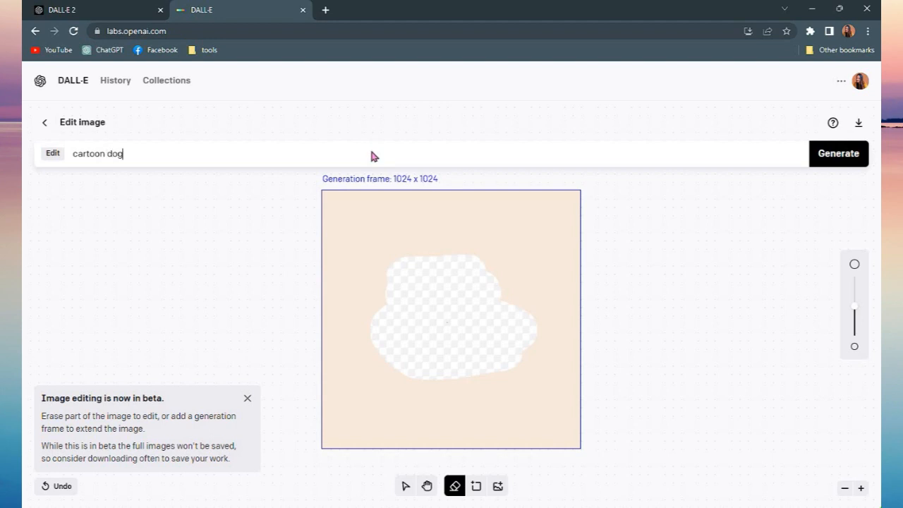
key(Return)
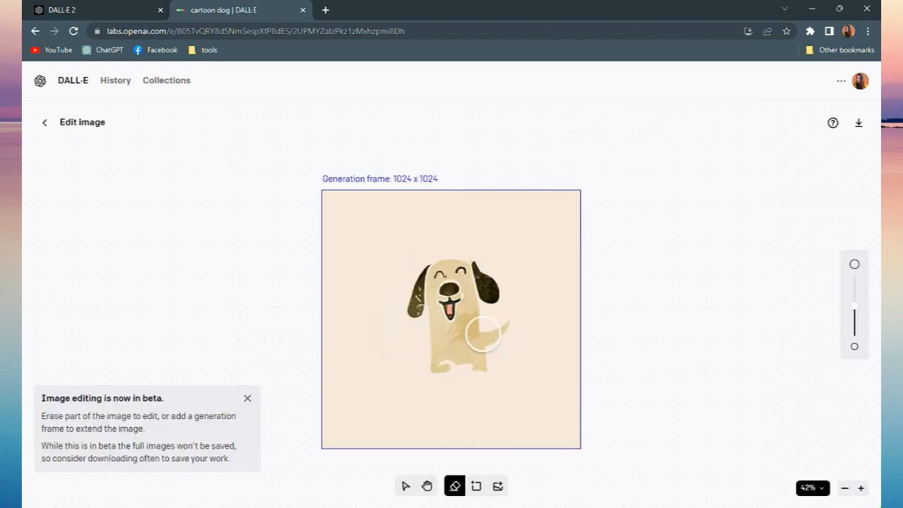
scroll(638, 383, down, 3)
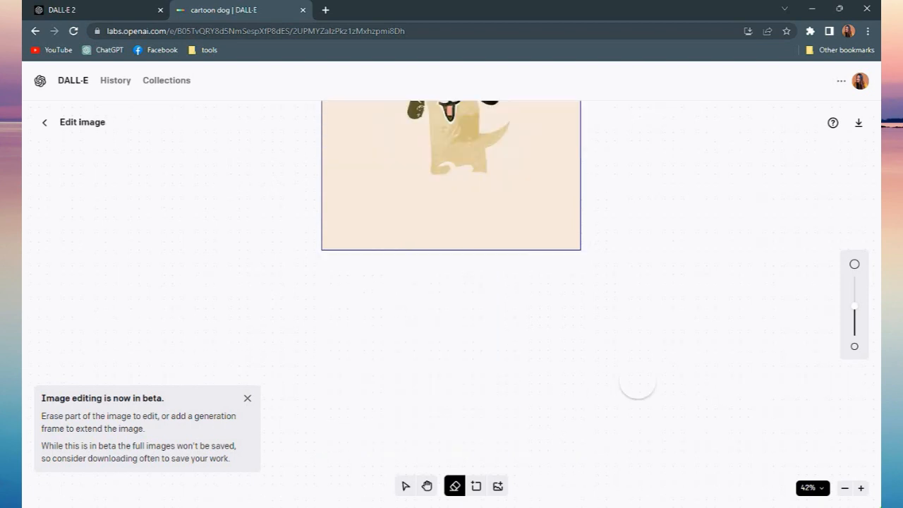
scroll(504, 393, up, 3)
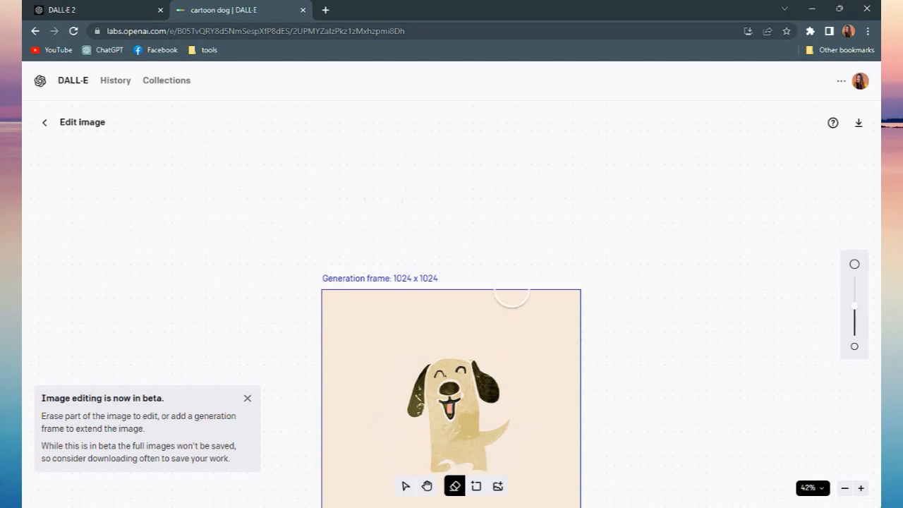
scroll(564, 325, down, 2)
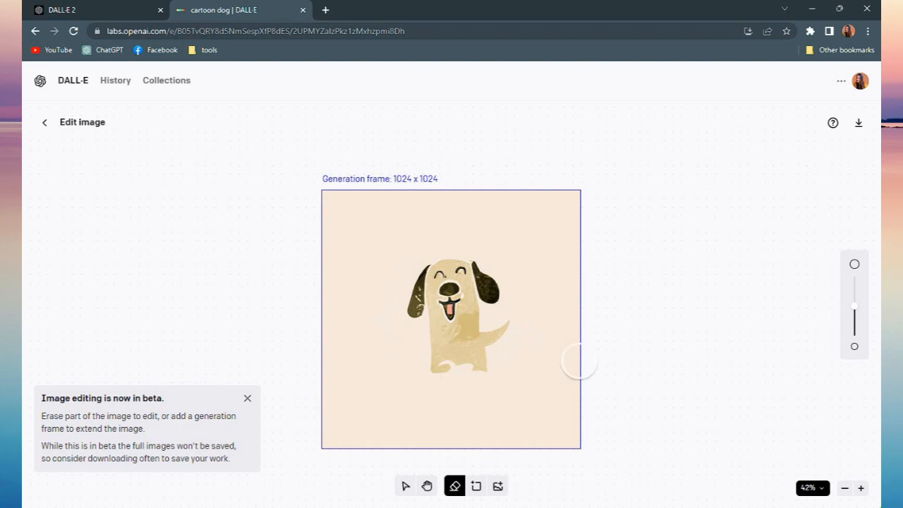
- From the home page, generate images with the surprise prompt "a bowl of soup that looks like a monster, knitted out of wool"
click(71, 84)
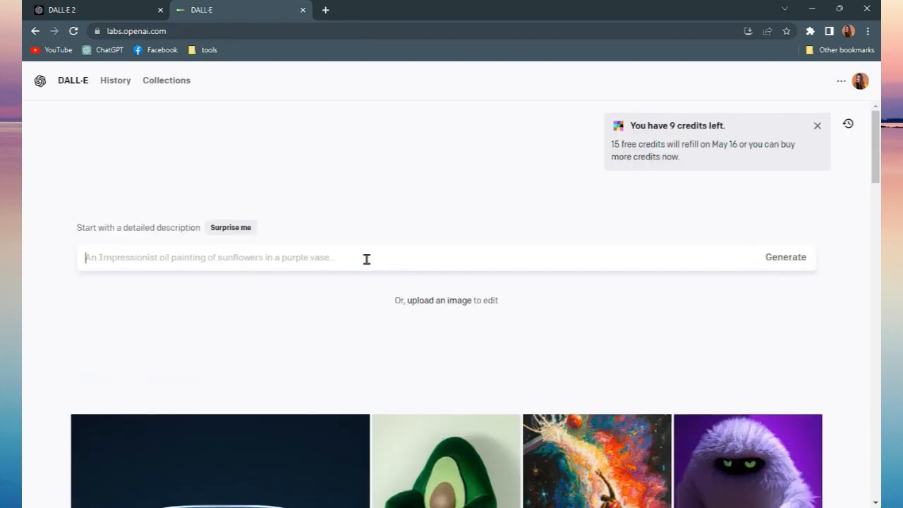
click(231, 228)
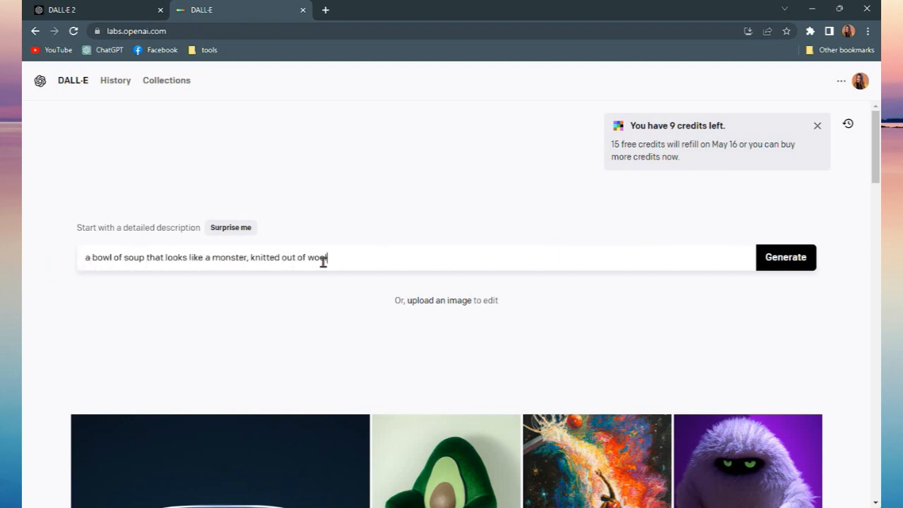
click(785, 260)
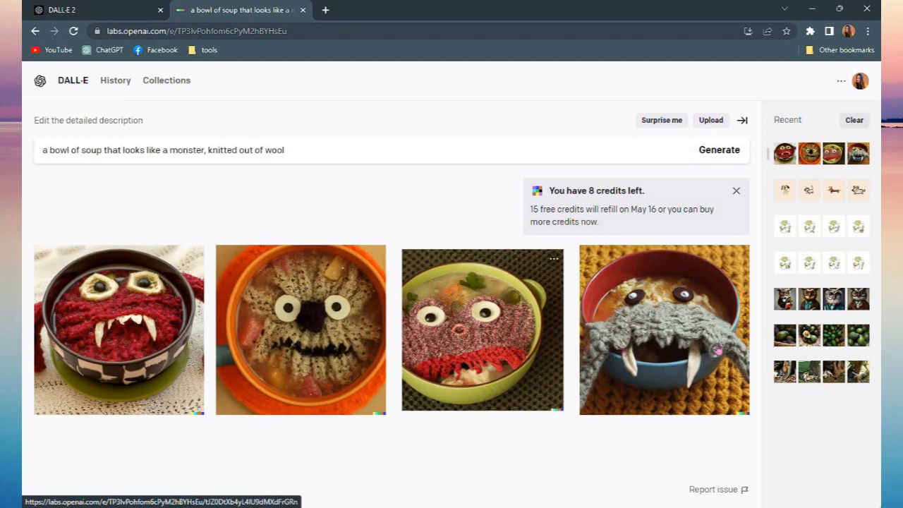
- Open the monster soup image with the green bowl, download it and check the options for saving to a collection
click(494, 352)
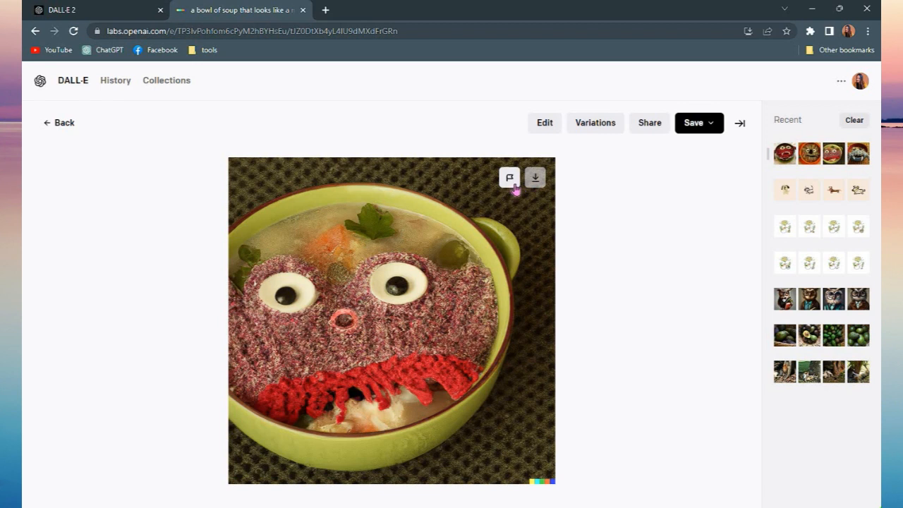
click(535, 178)
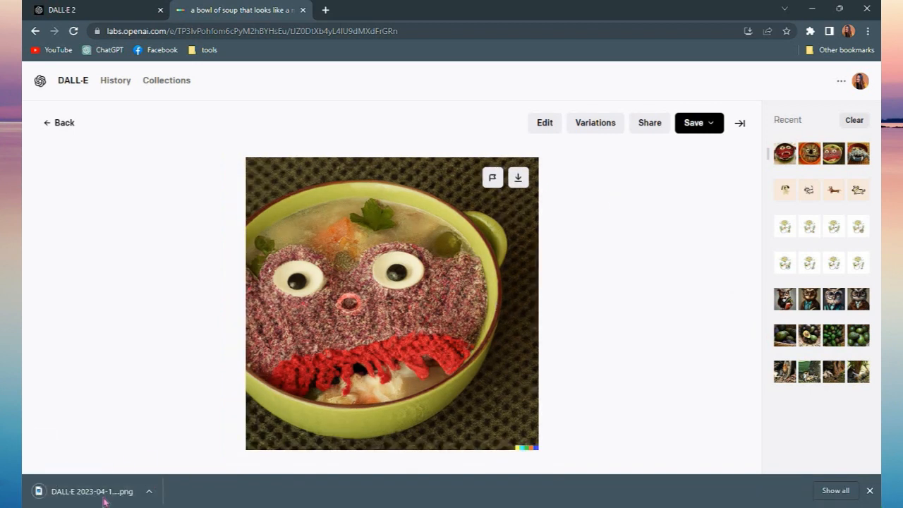
click(713, 127)
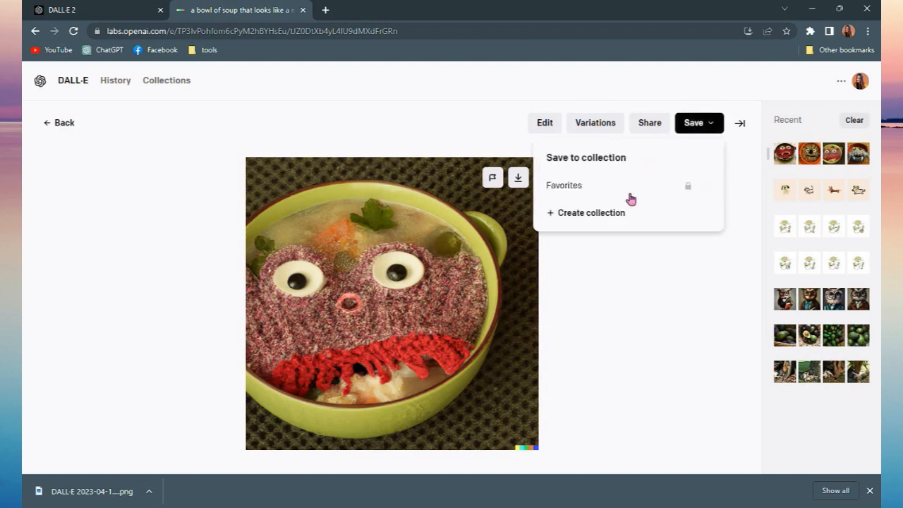
click(690, 283)
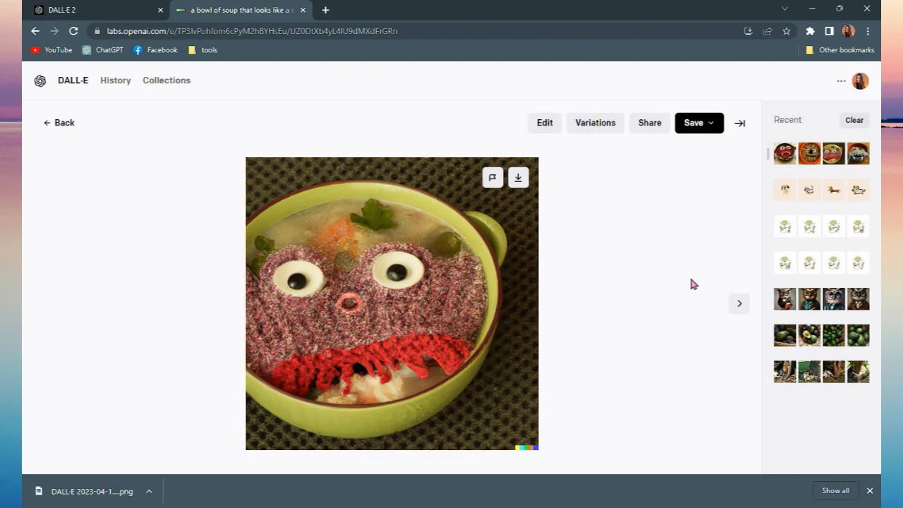
- Generate variations of the gray fanged monster soup image and dismiss the browser's download bar
click(595, 123)
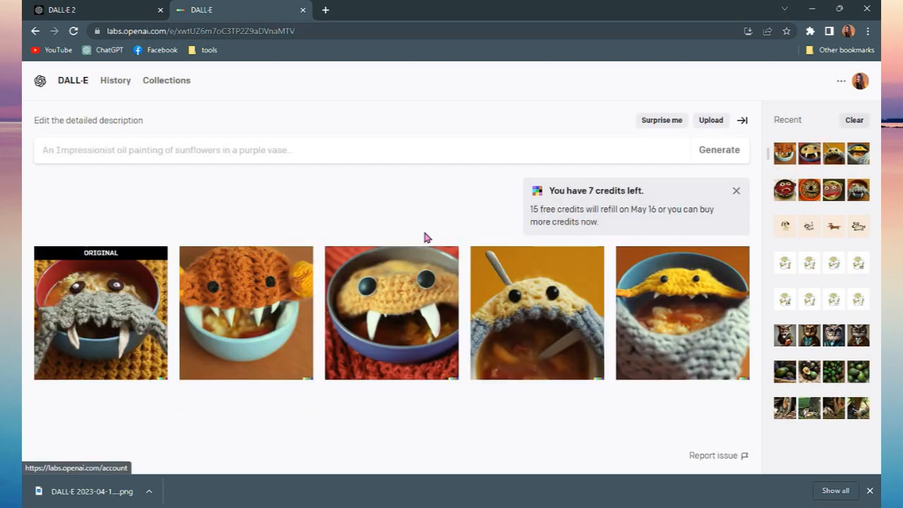
click(869, 491)
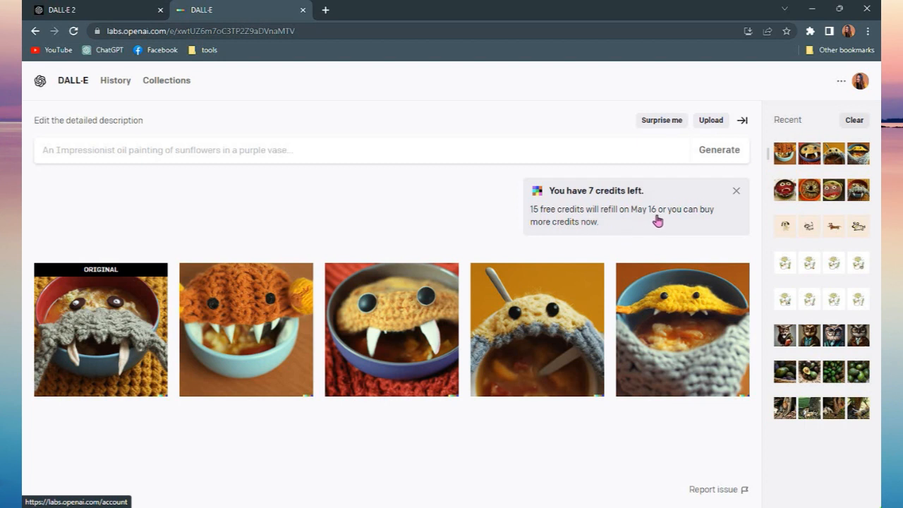
- Review the credit and payment options on the account page and return to the home page
click(587, 212)
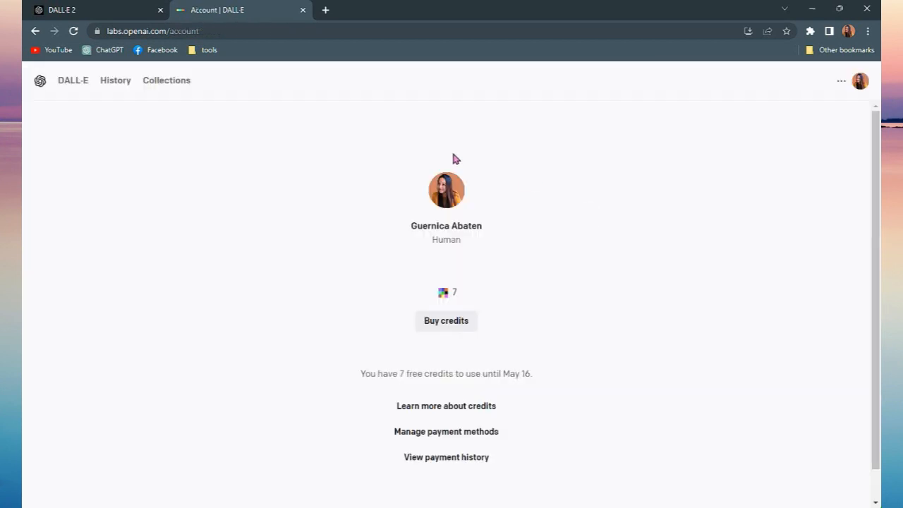
scroll(531, 247, down, 1)
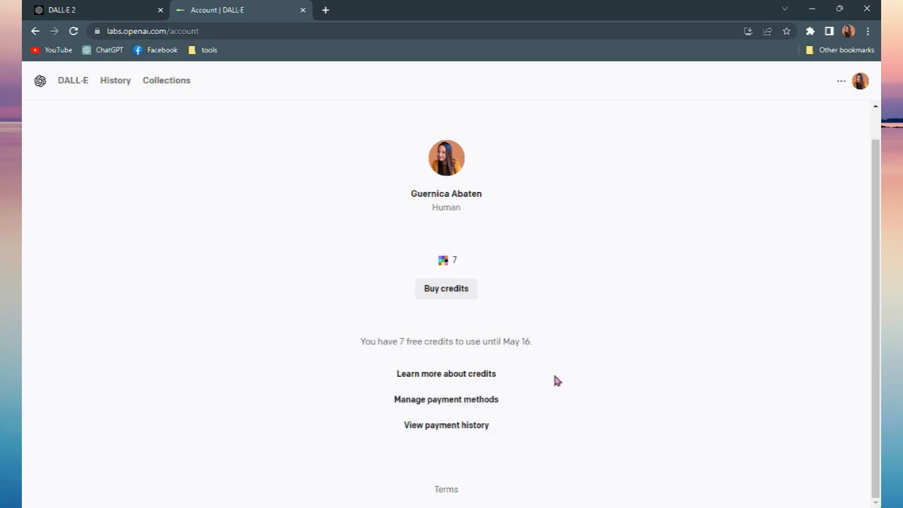
click(70, 89)
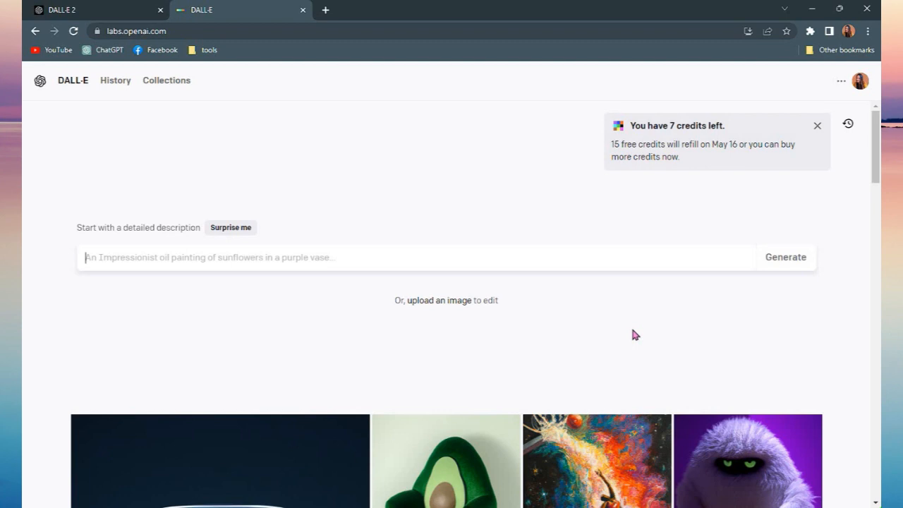
scroll(632, 331, down, 2)
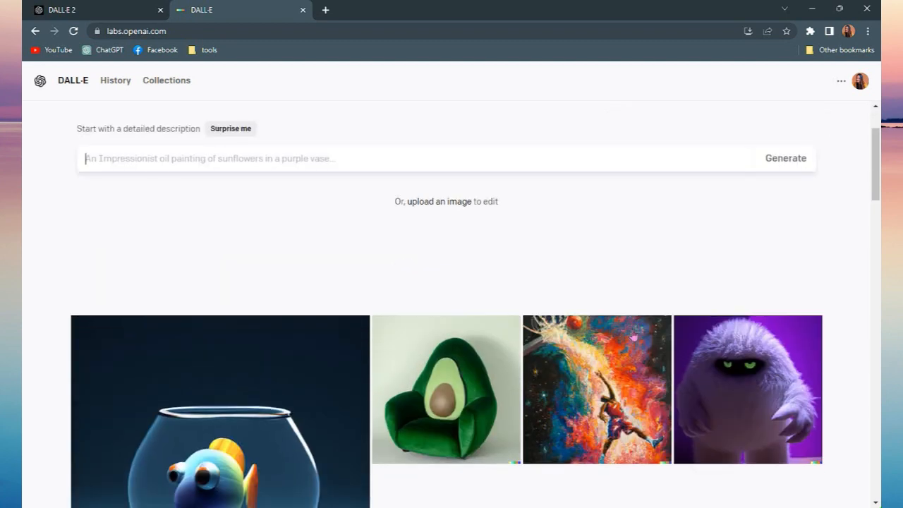
scroll(632, 330, up, 2)
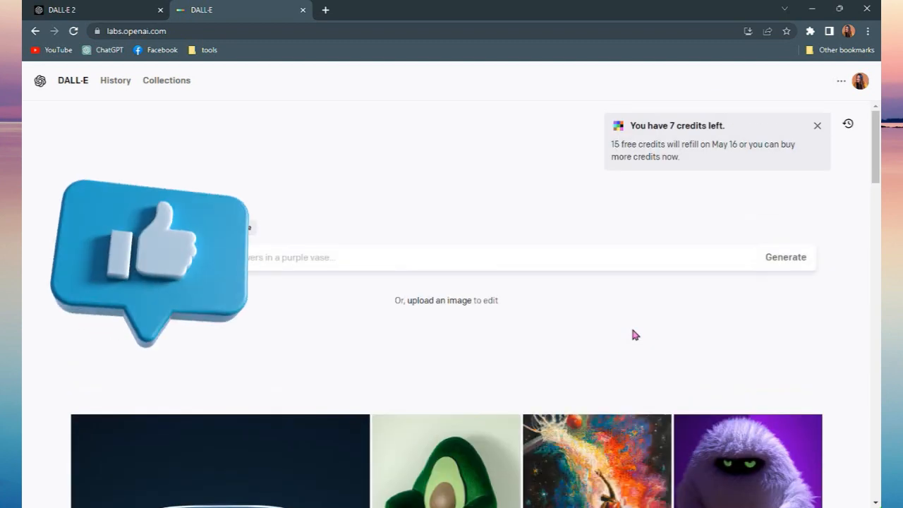